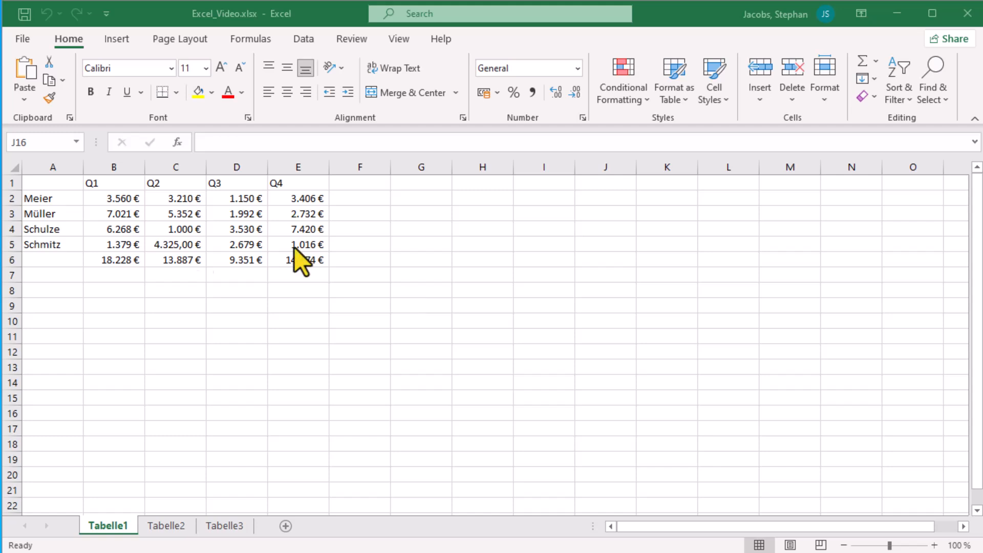
# Select cell C9, the whole of column C and row 9, and check C9's address in the cell reference field
pyautogui.click(168, 303)
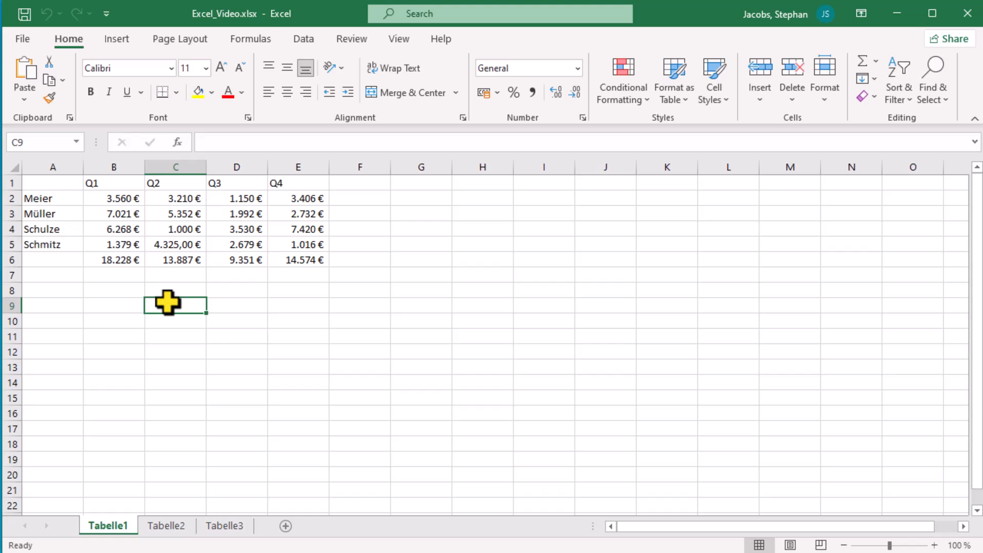
pyautogui.click(176, 165)
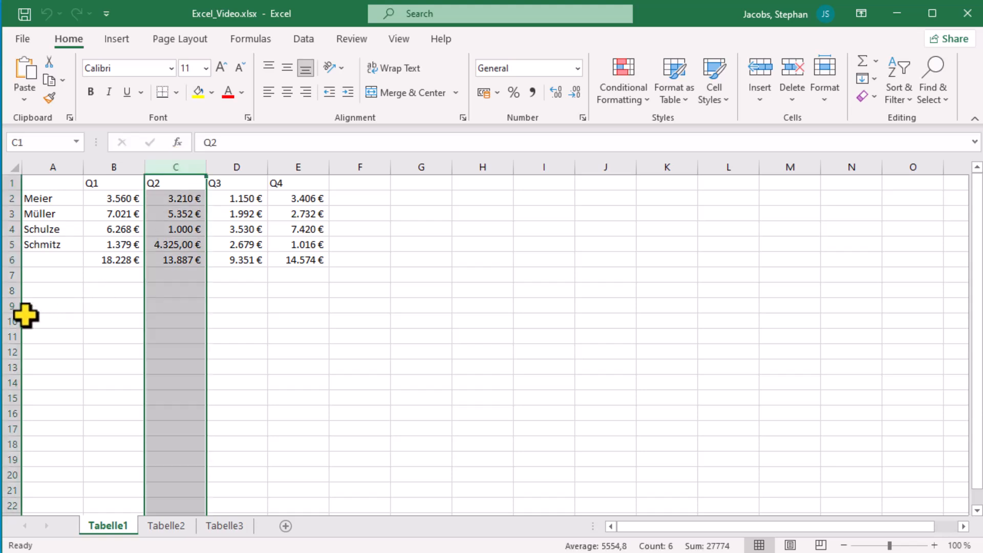
pyautogui.click(3, 306)
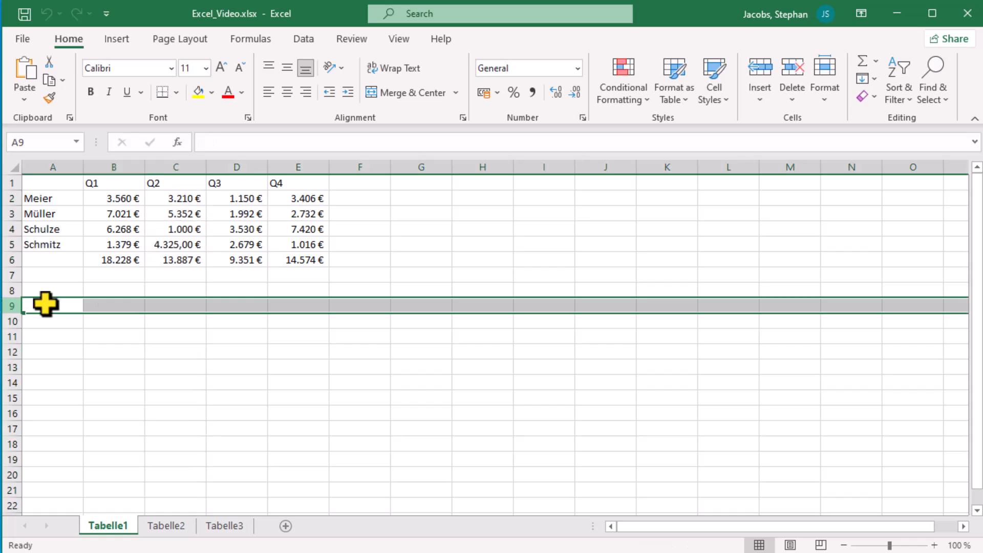
pyautogui.click(166, 306)
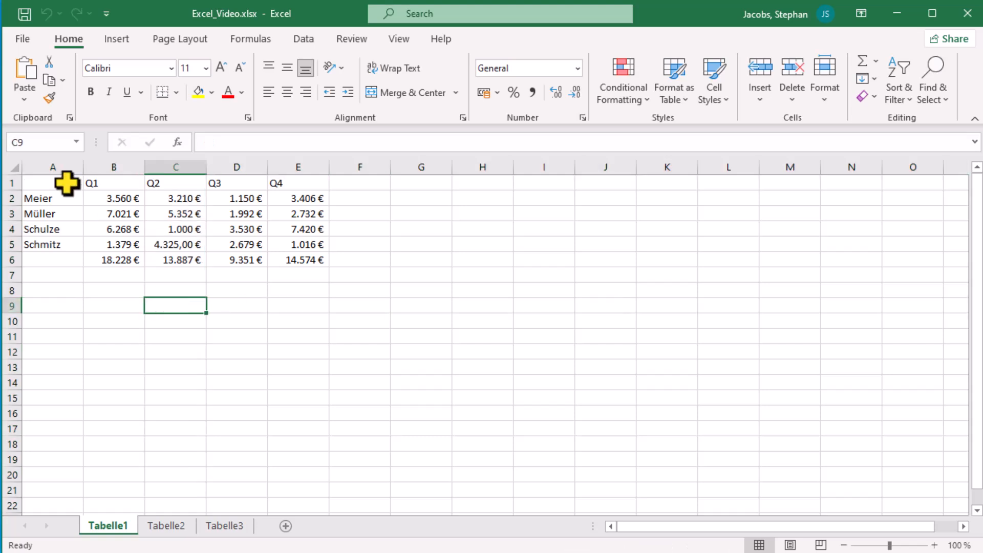
pyautogui.click(43, 142)
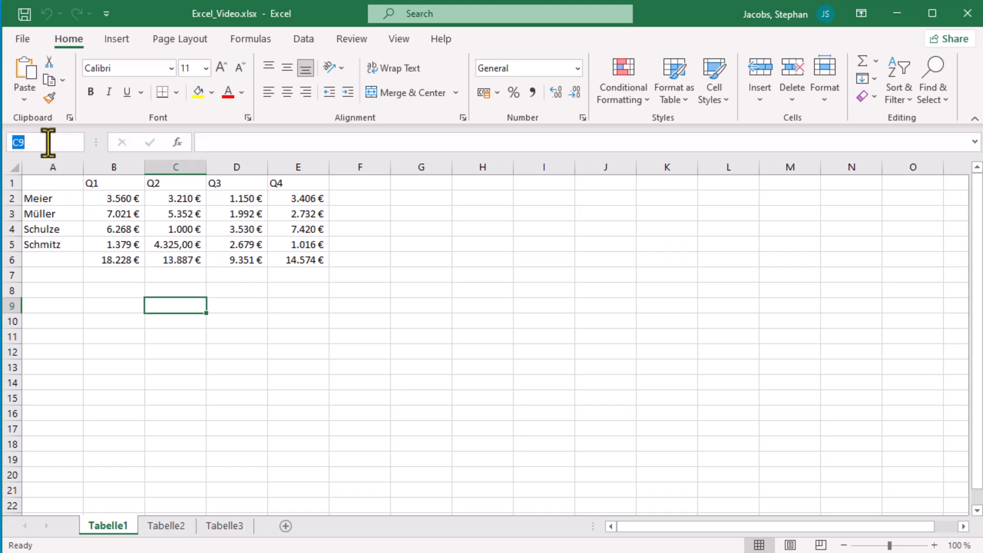
# Select the empty cell range D9:G14 and examine its cell reference and content line
pyautogui.click(217, 316)
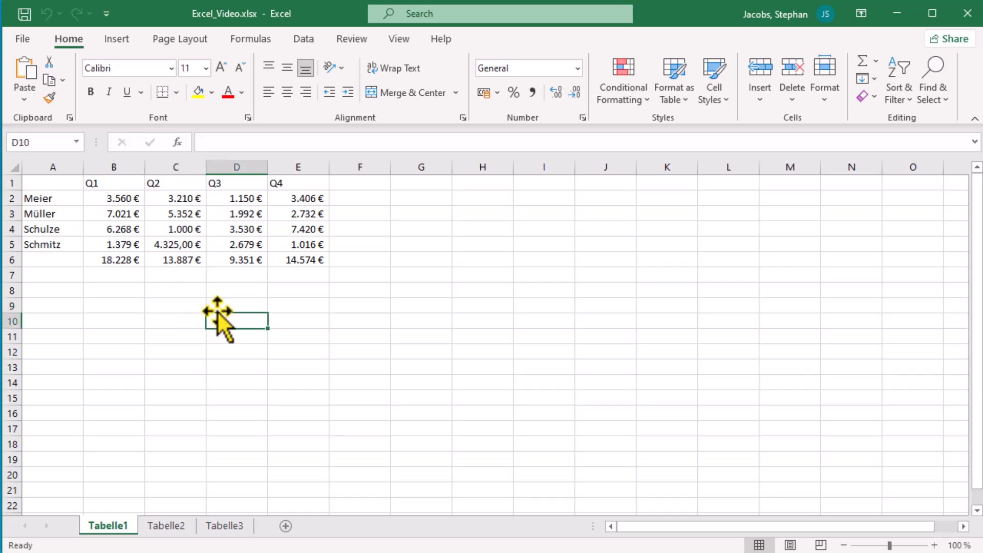
pyautogui.moveTo(215, 308); pyautogui.dragTo(438, 383)
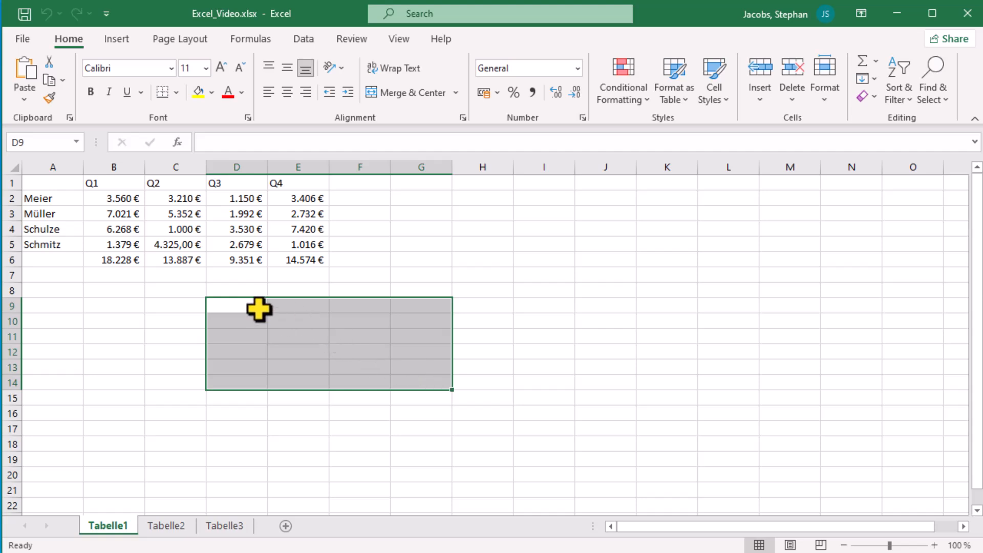
pyautogui.click(13, 139)
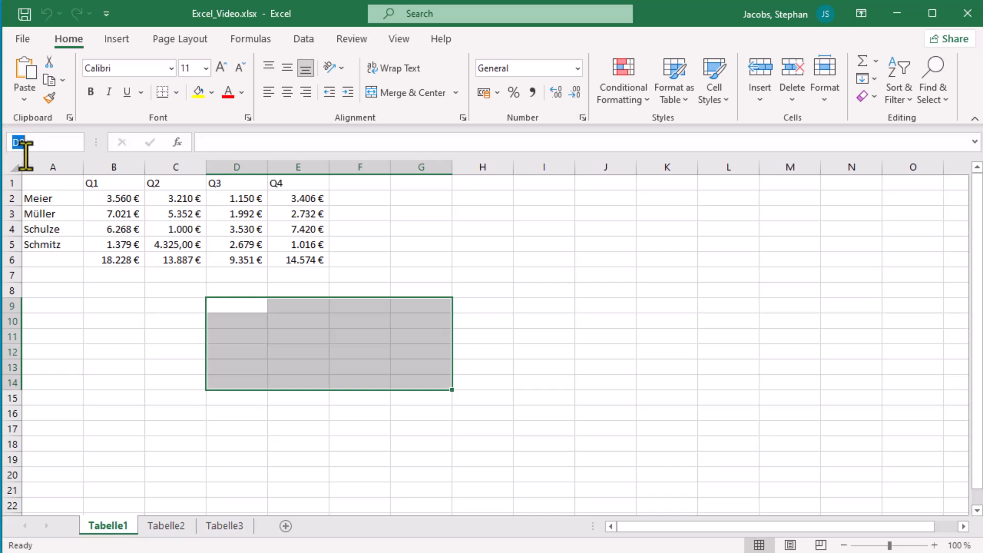
pyautogui.click(215, 146)
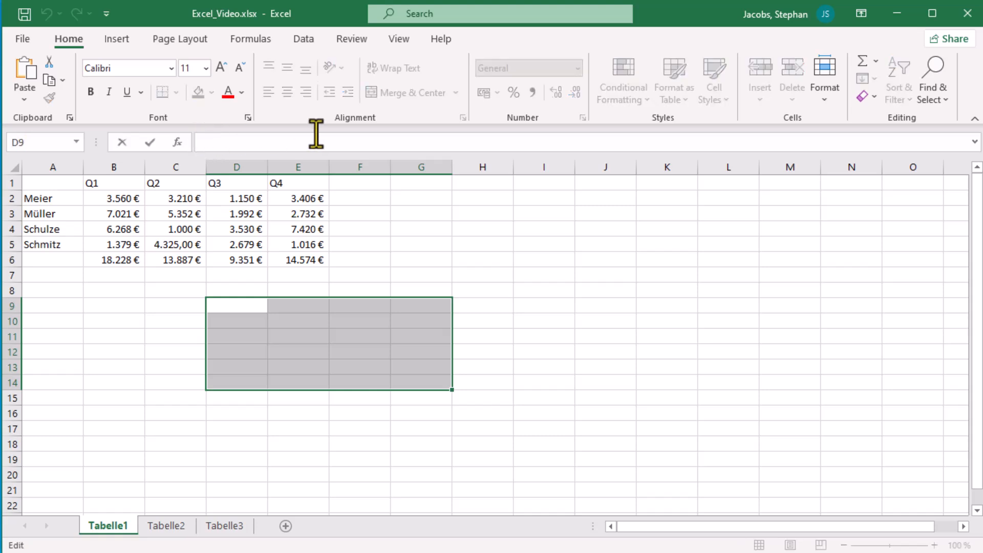
pyautogui.click(353, 223)
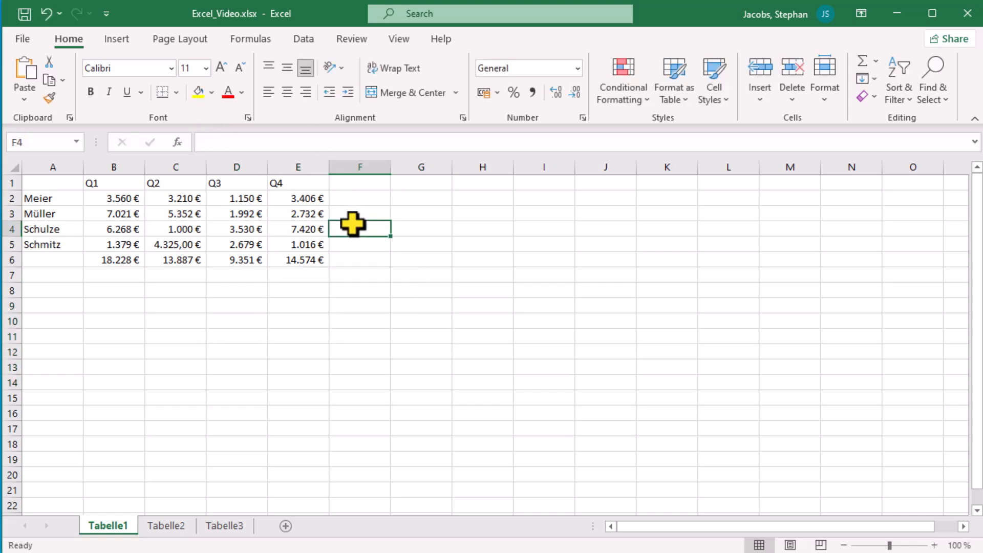
# Change Müller's Q2 amount in cell C3 to 2000
pyautogui.click(167, 213)
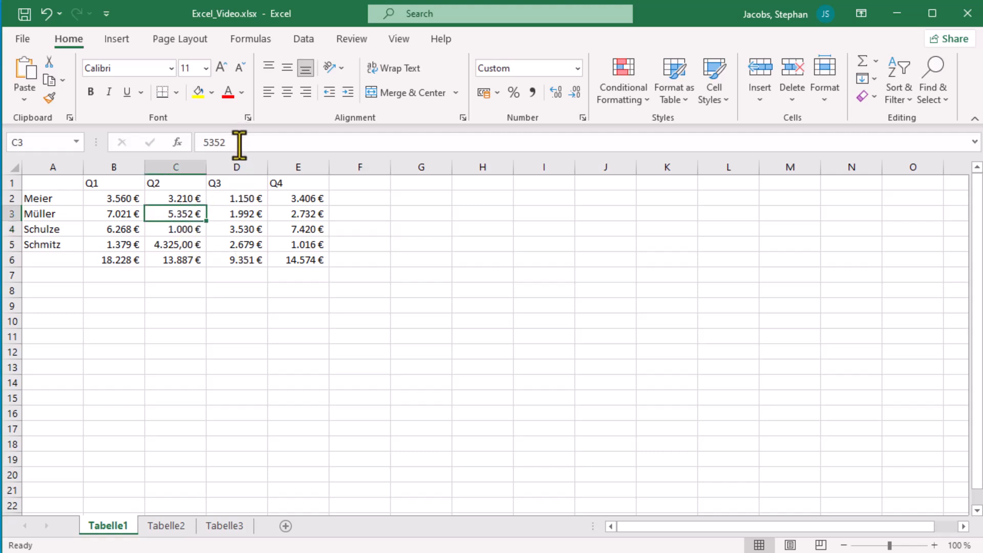
pyautogui.moveTo(239, 142); pyautogui.dragTo(186, 141)
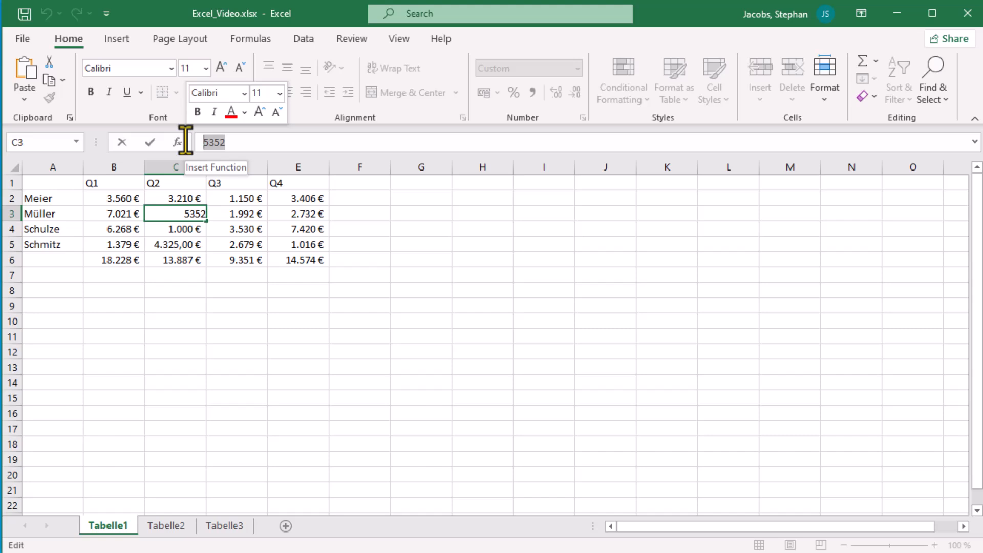
pyautogui.write('2.00')
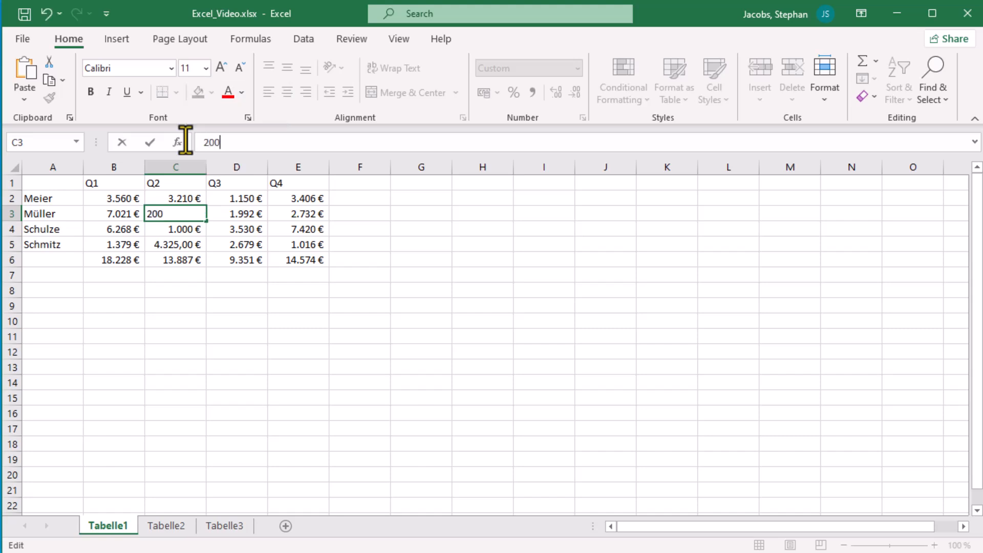
pyautogui.write('0')
pyautogui.press('Return')
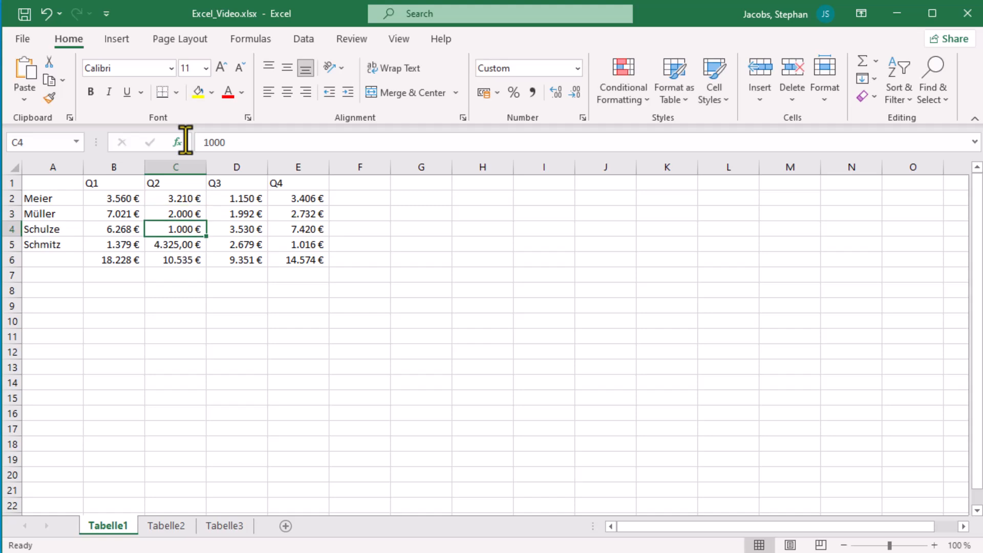
# Compare the contents of the total cells B6 and C6 with those of the amount cells C2 and C3
pyautogui.click(198, 261)
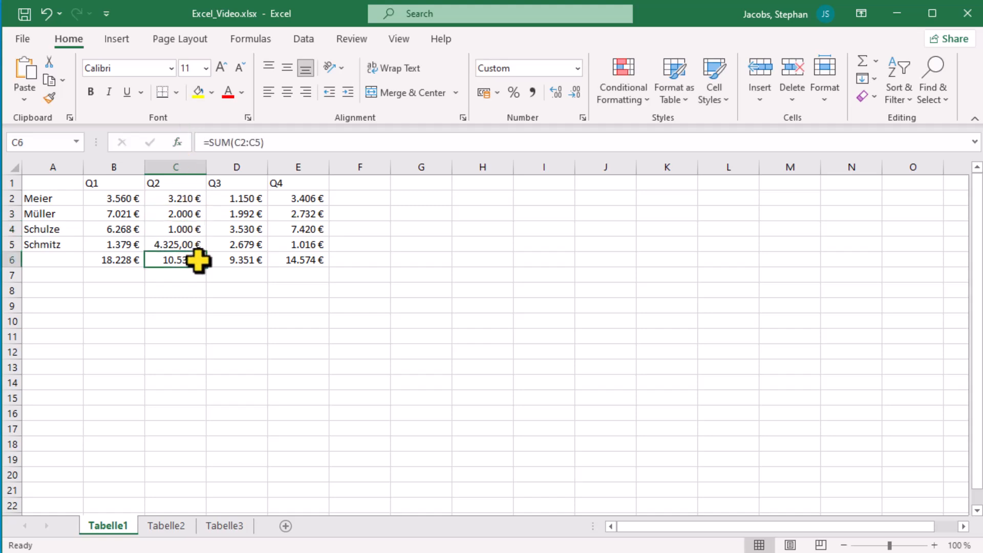
pyautogui.click(183, 211)
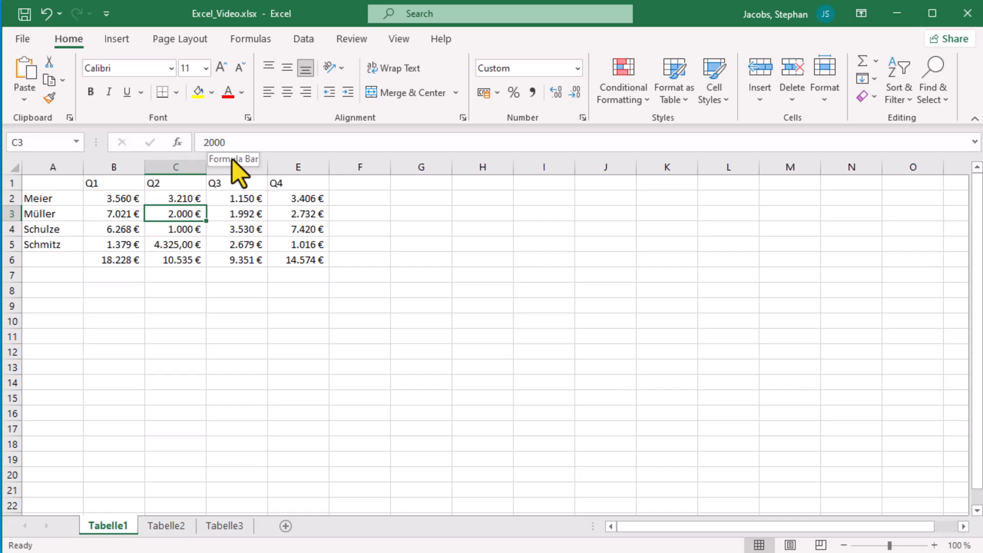
pyautogui.click(118, 261)
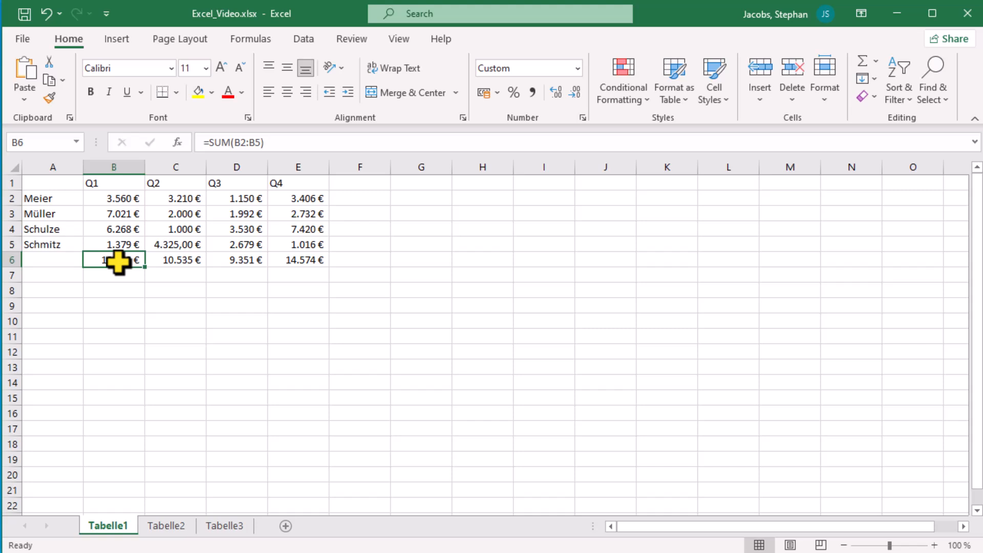
pyautogui.click(174, 264)
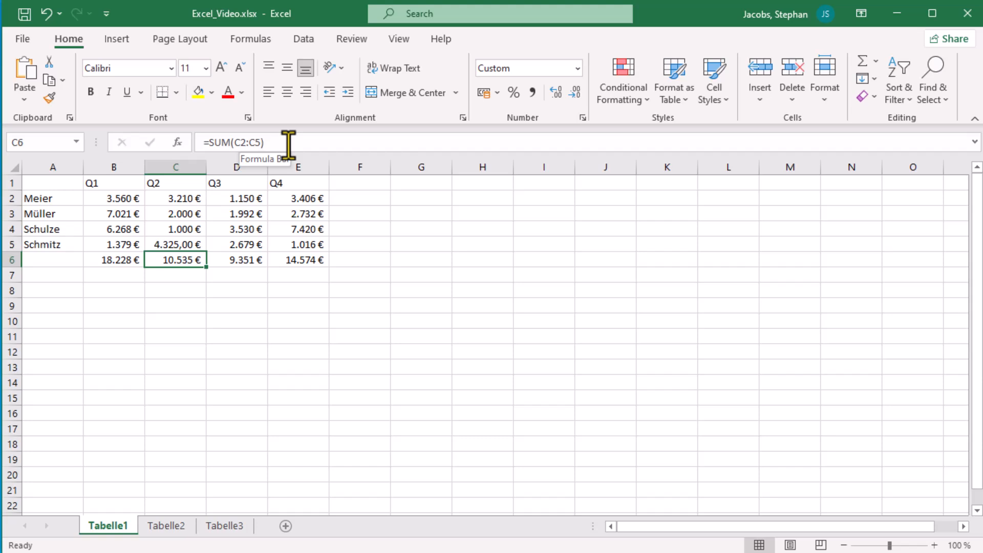
pyautogui.click(171, 197)
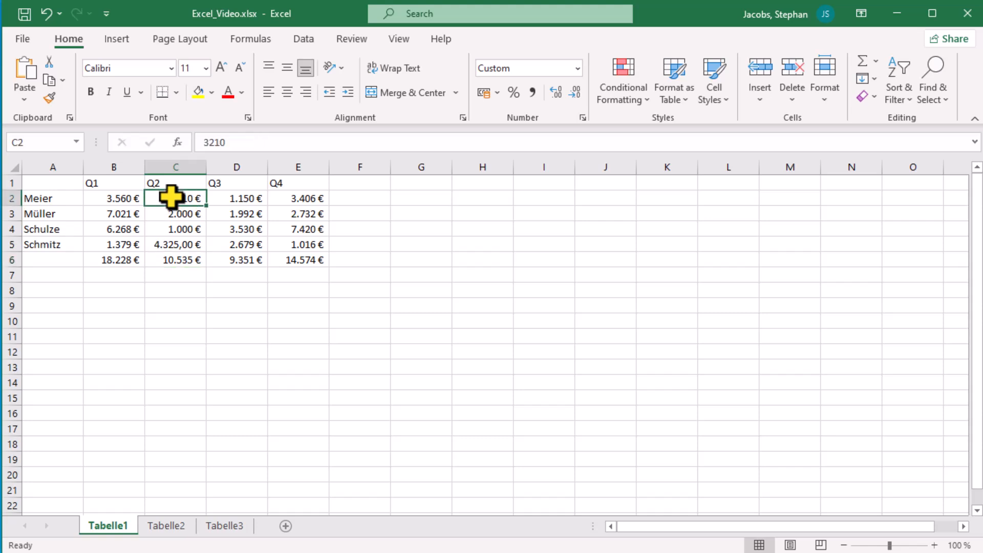
# Change Schmitz's Q2 amount in cell C5 to 3000
pyautogui.click(171, 246)
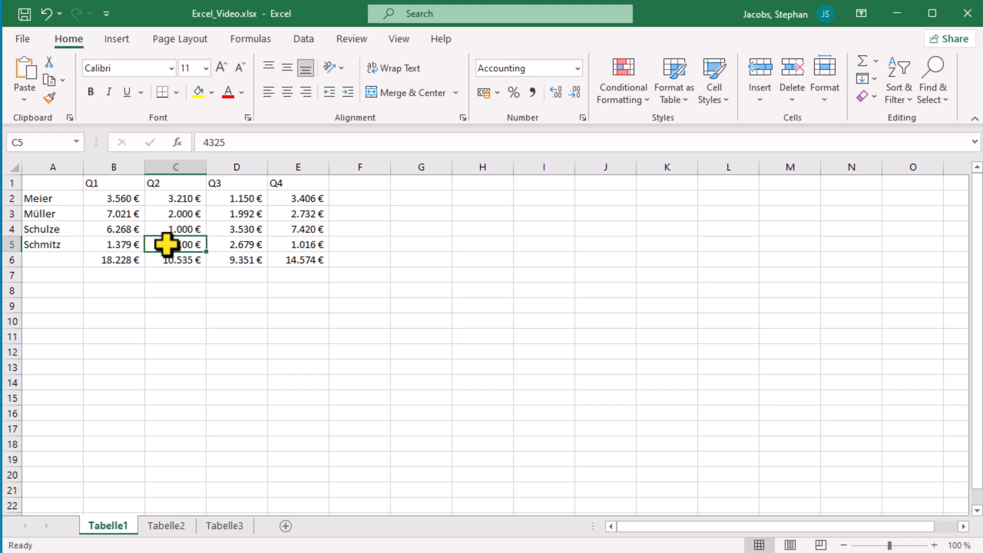
pyautogui.write('3000')
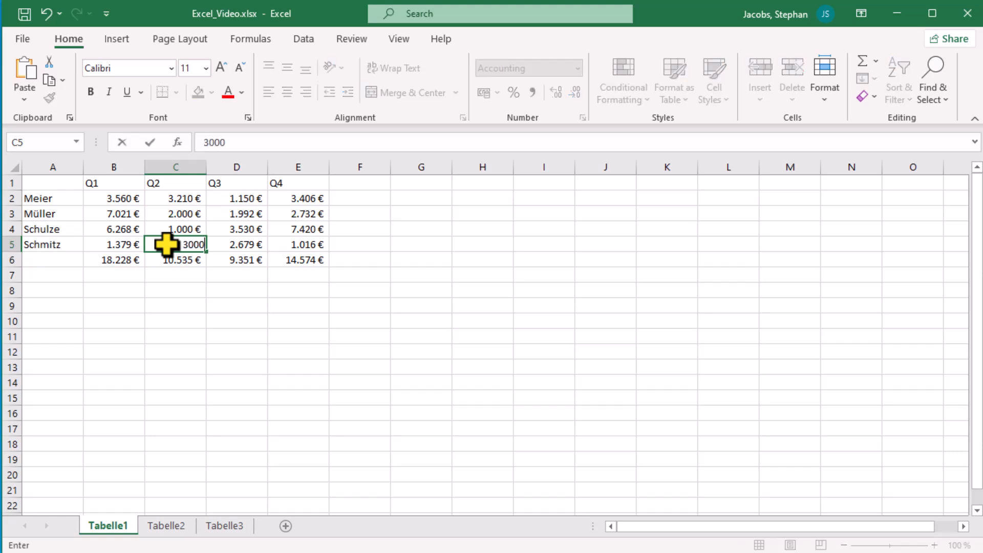
pyautogui.press('Return')
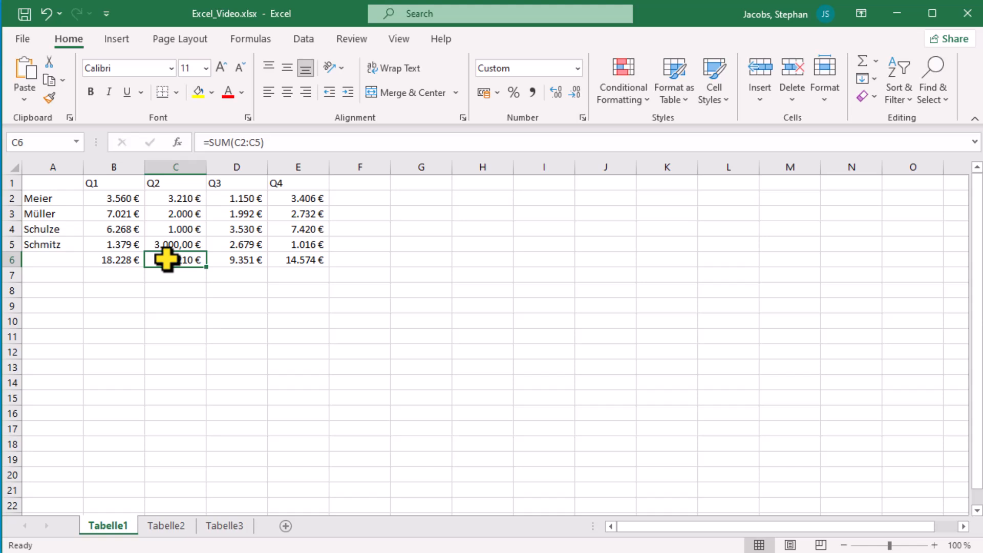
# Compare C5 with C4 and remove both decimal places from the currency amount in C5
pyautogui.click(176, 228)
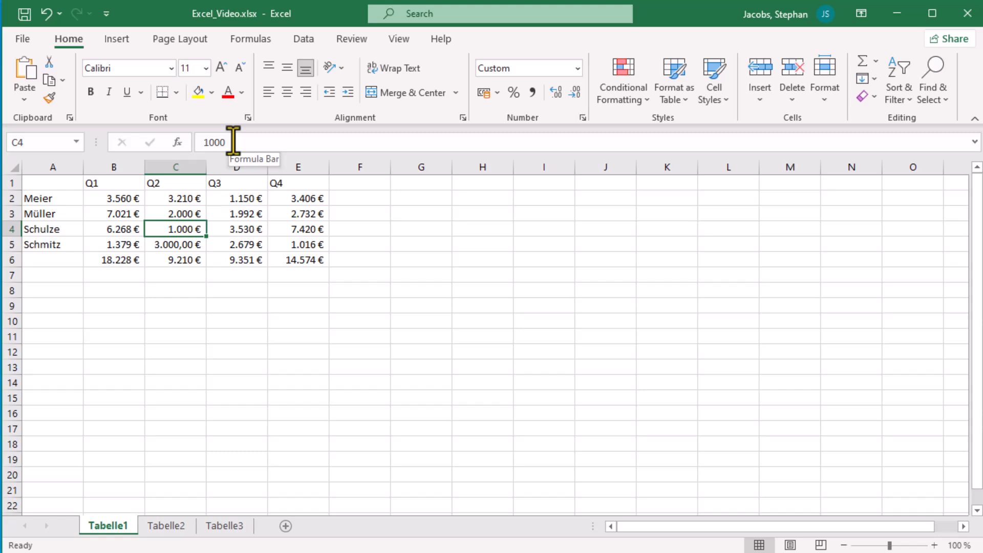
pyautogui.click(154, 245)
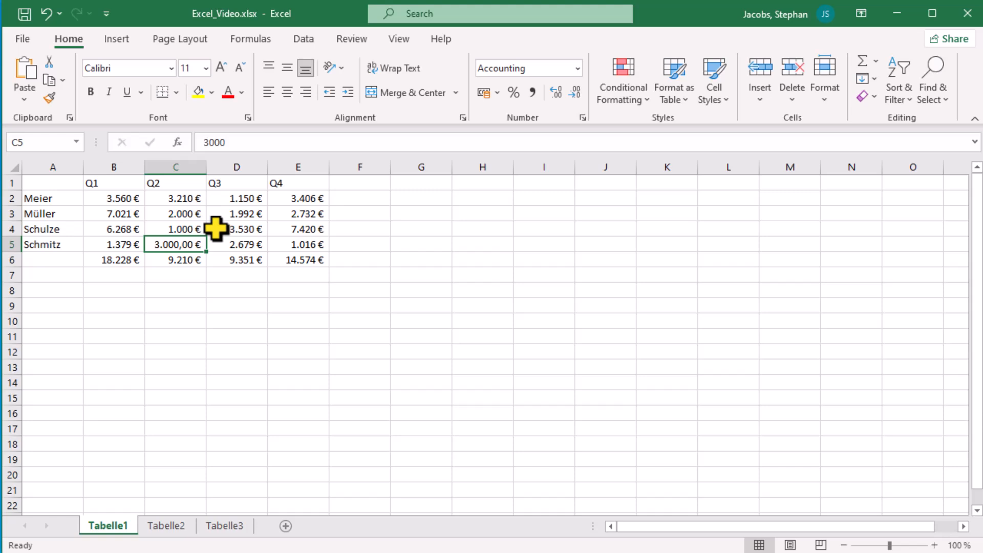
pyautogui.click(575, 95)
pyautogui.click(575, 95)
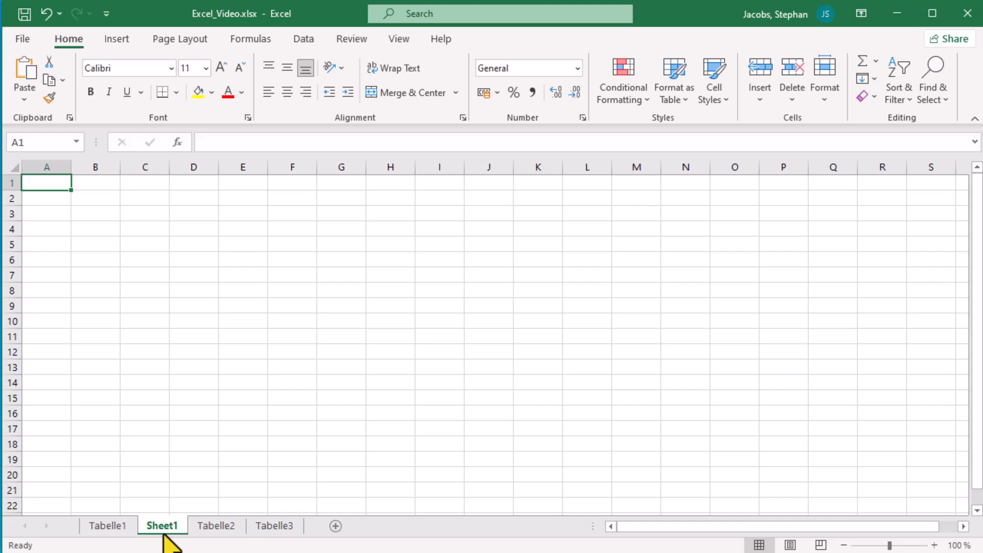
# Return to the Tabelle1 worksheet and open the workbook's file management view
pyautogui.click(104, 533)
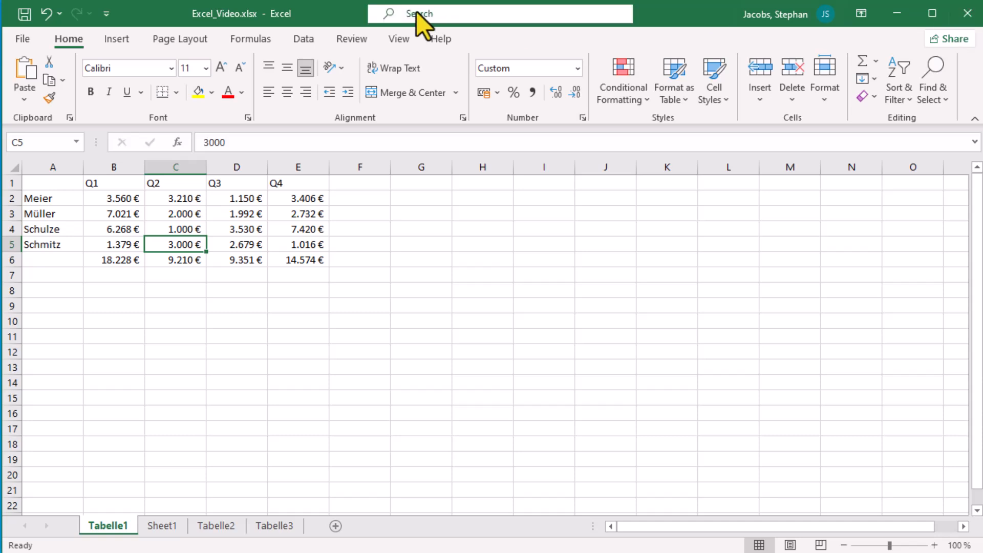
pyautogui.click(20, 41)
pyautogui.click(18, 43)
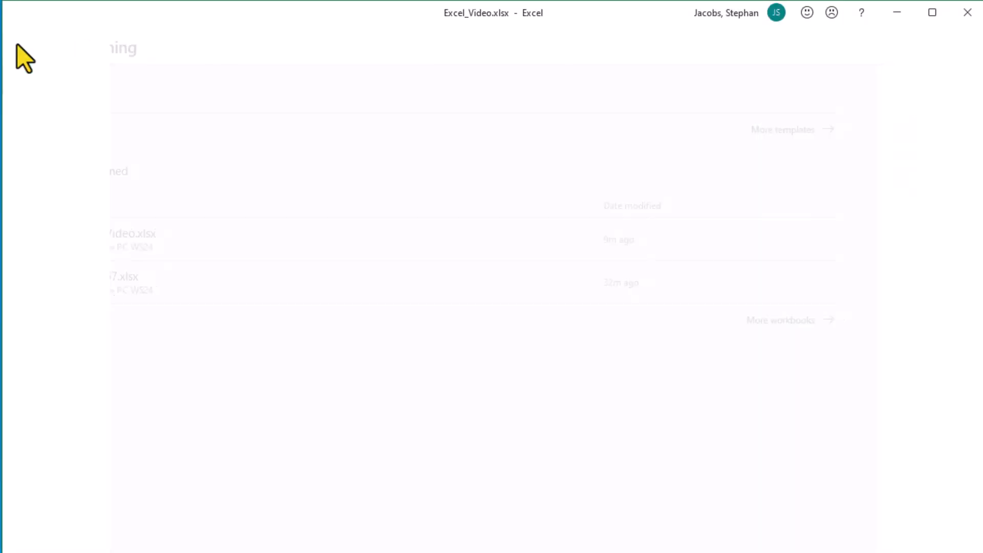